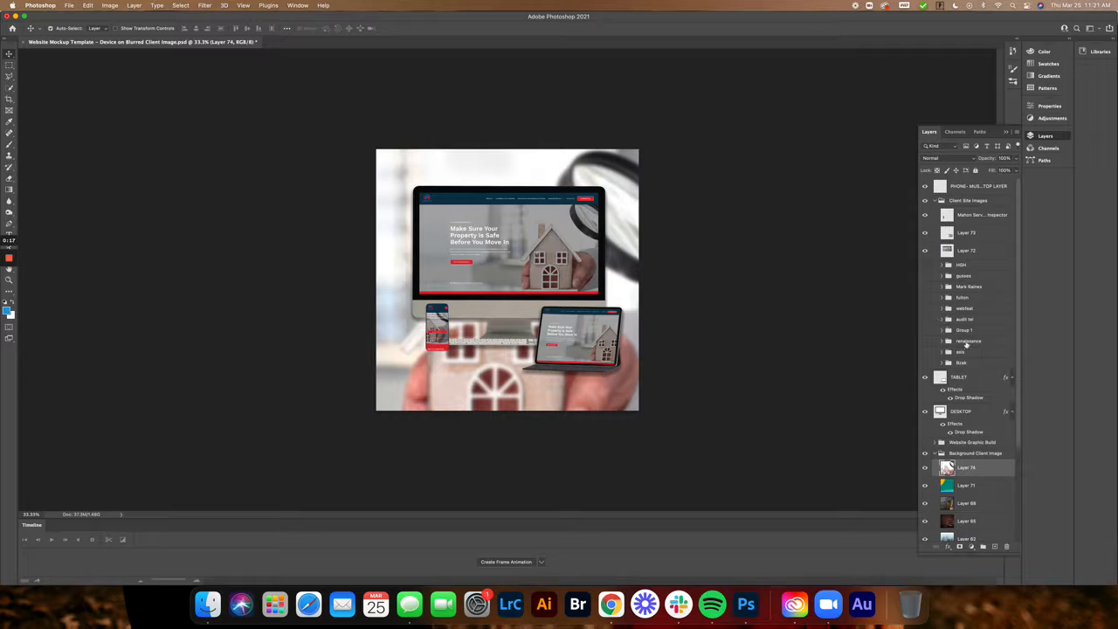
- Examine the layer stack and pick the laptop screenshot, desktop screenshot, desktop frame and background on the canvas to identify their layers
scroll(966, 345, "down", 3)
scroll(965, 345, "up", 3)
scroll(978, 489, "down", 5)
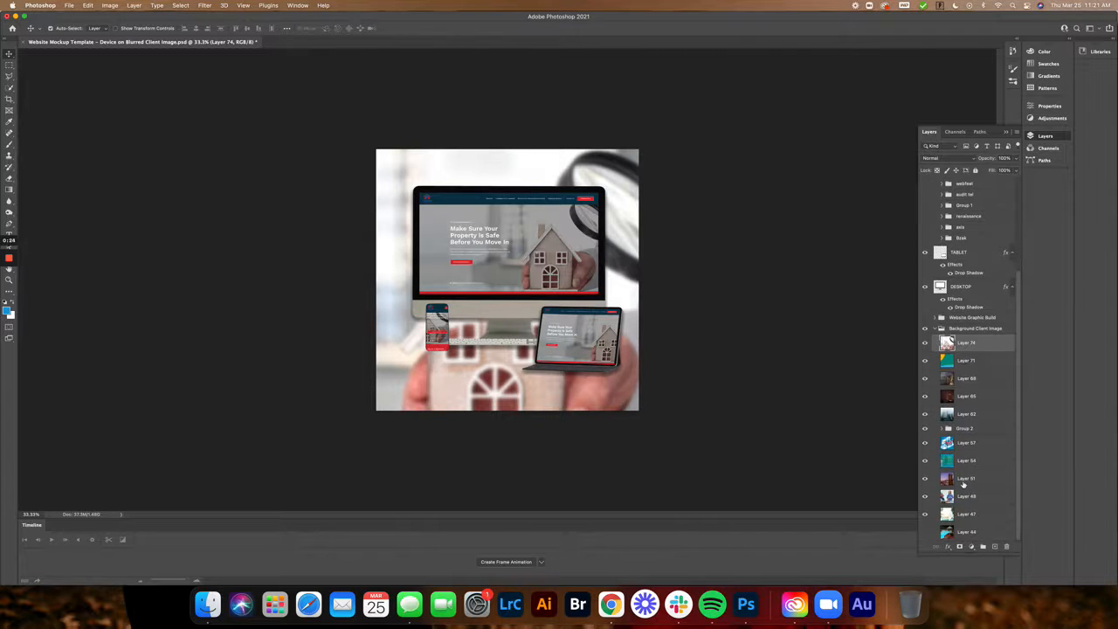
scroll(964, 484, "up", 5)
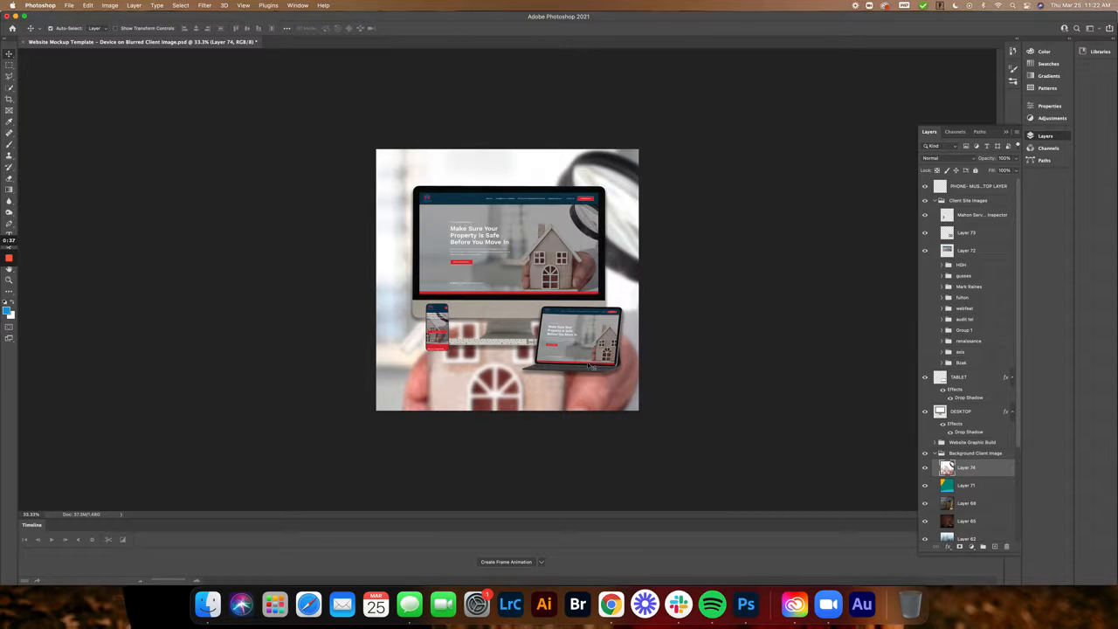
mouse_move(580, 343)
left_mouse_down()
mouse_move(591, 327)
mouse_move(574, 329)
mouse_move(572, 346)
mouse_move(570, 325)
mouse_move(576, 340)
left_mouse_up()
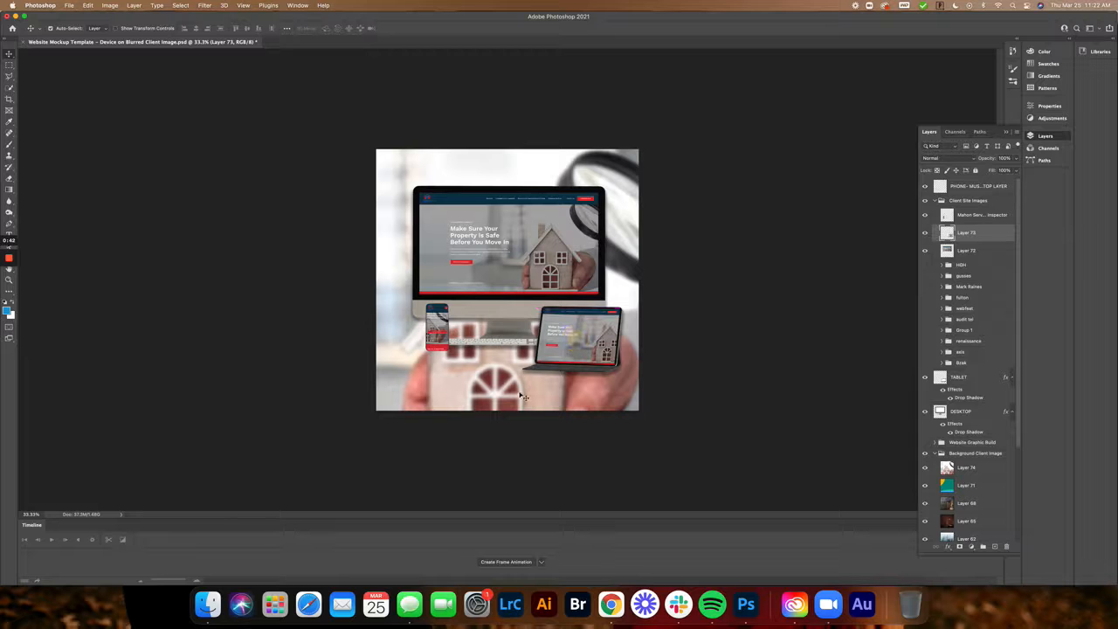
left_click(519, 392)
mouse_move(525, 393)
left_mouse_down()
mouse_move(539, 397)
mouse_move(526, 384)
mouse_move(516, 394)
left_mouse_up()
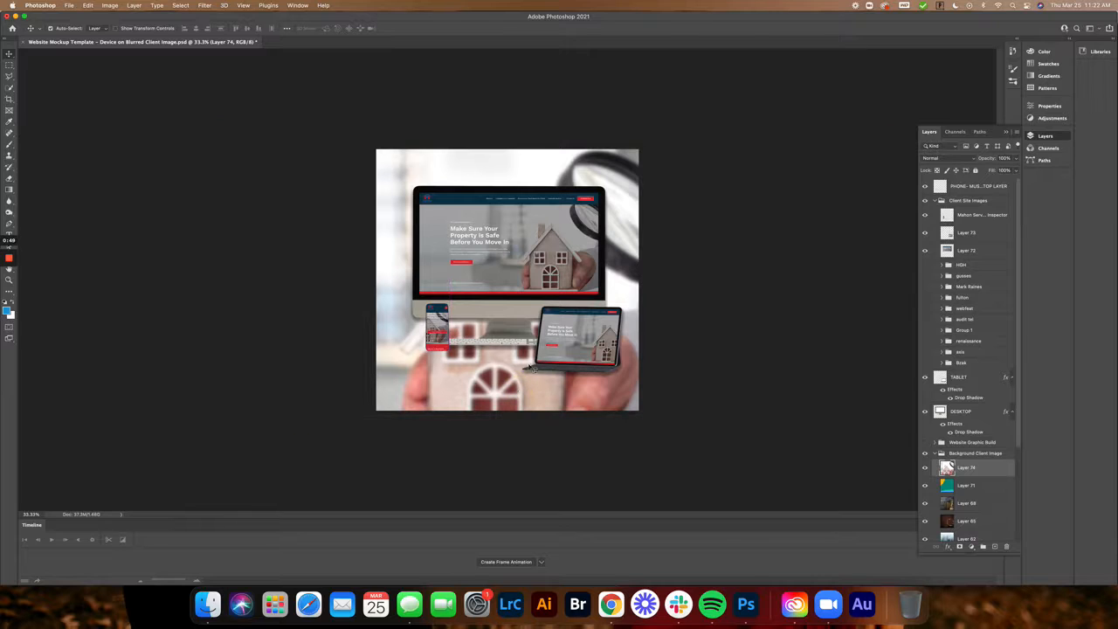
left_click_drag(581, 336, 578, 335)
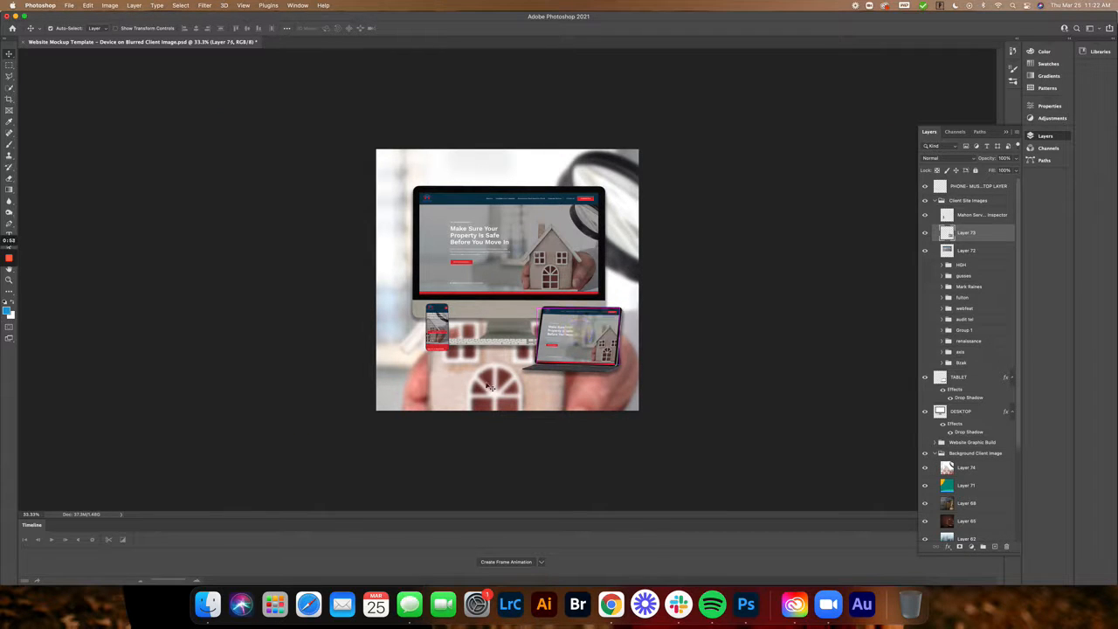
left_click(490, 385)
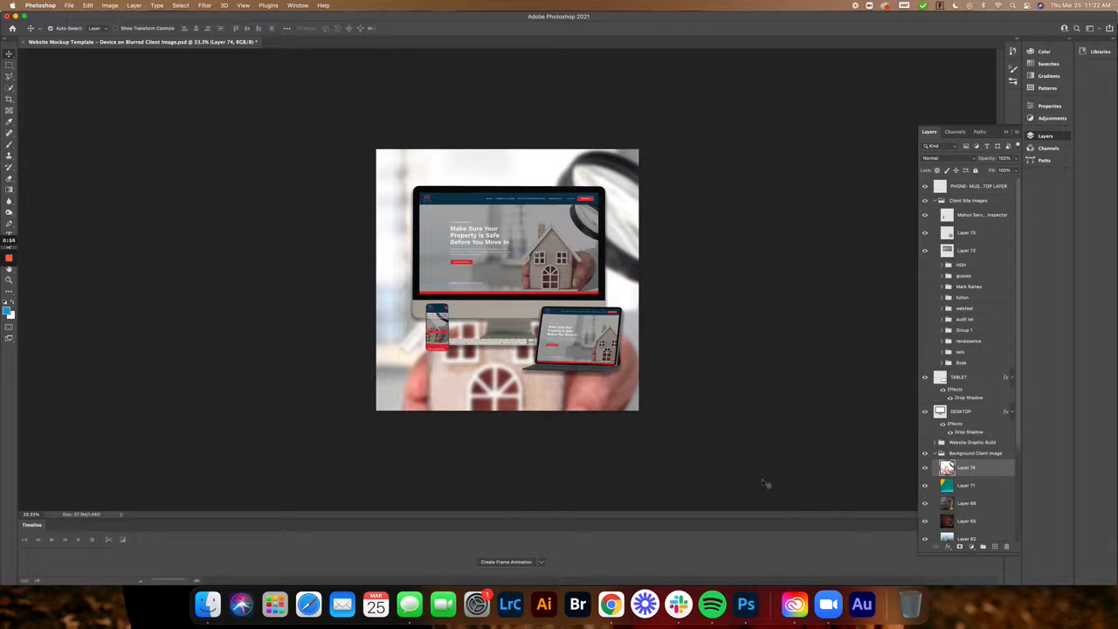
left_click(571, 336)
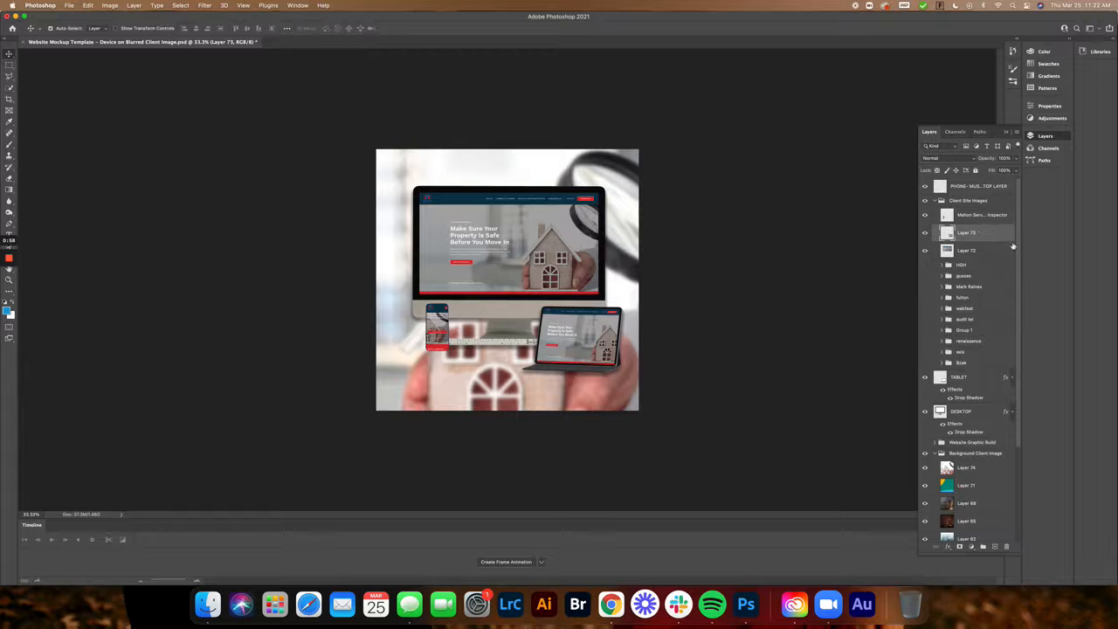
left_click(569, 268)
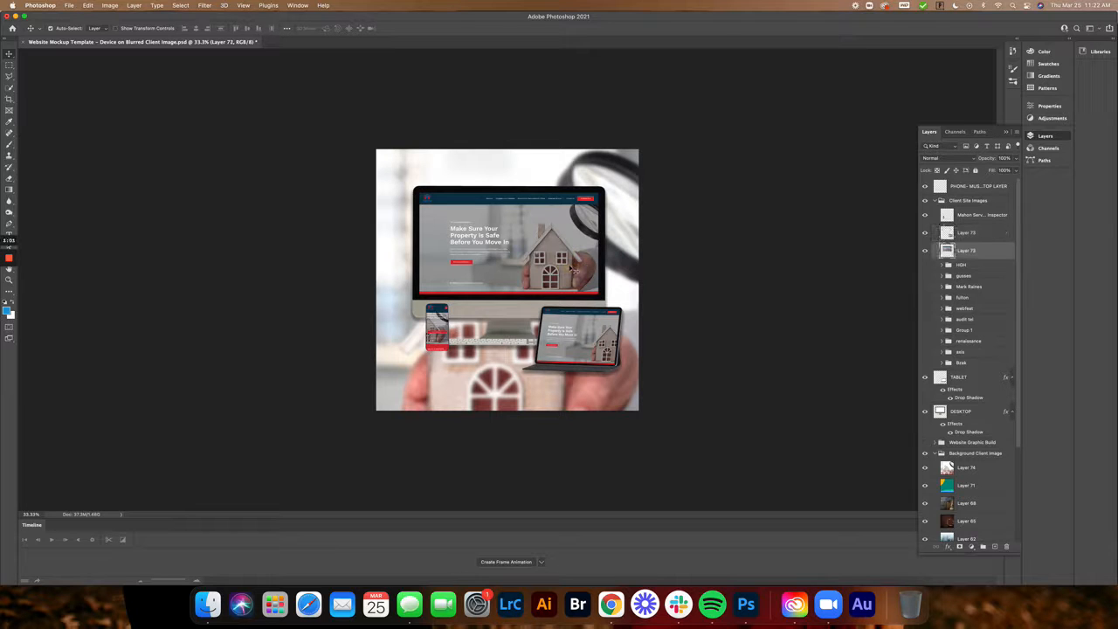
left_click(609, 256)
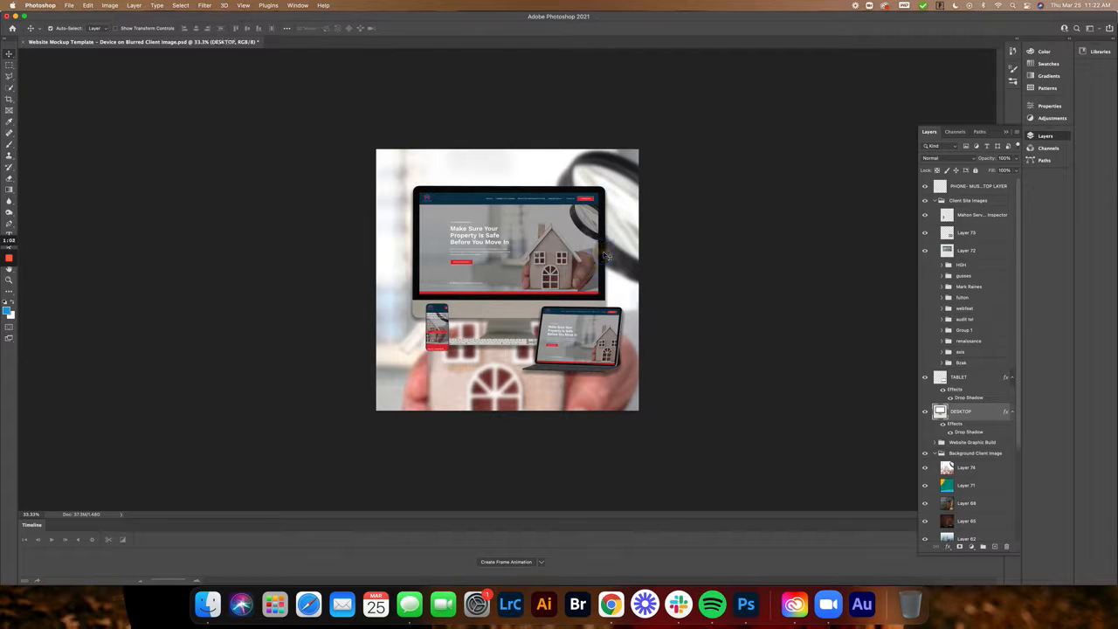
left_click(592, 353)
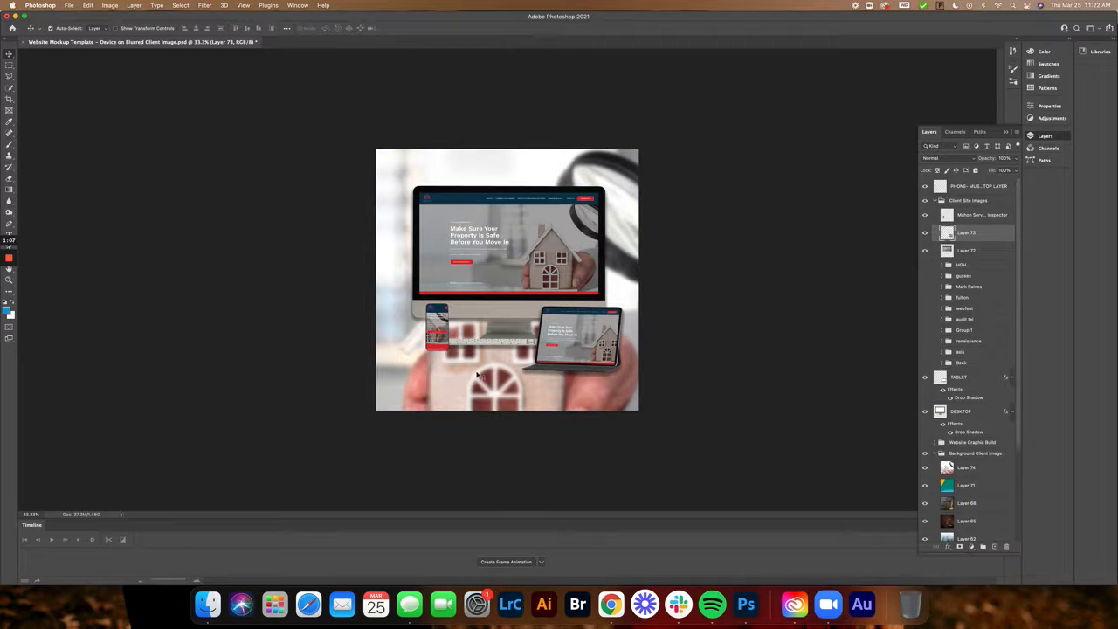
mouse_move(588, 338)
left_mouse_down()
mouse_move(599, 339)
mouse_move(588, 338)
left_mouse_up()
- Merge the blurred background image, Layer 74, down into Layer 71 in the Background Client Image group
left_click(492, 392)
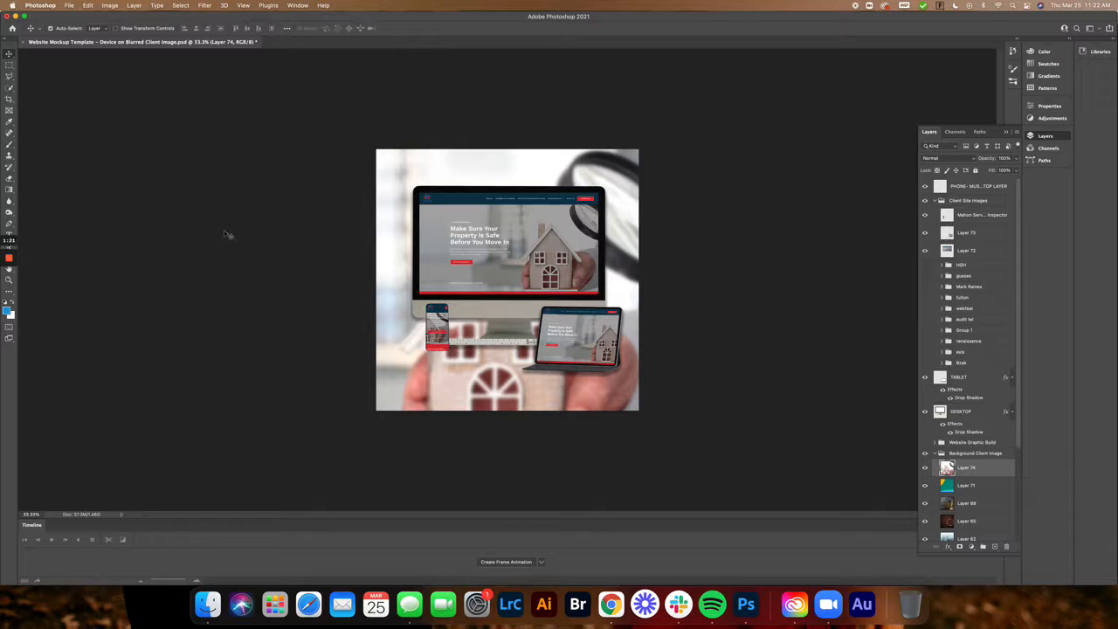
key("super+e")
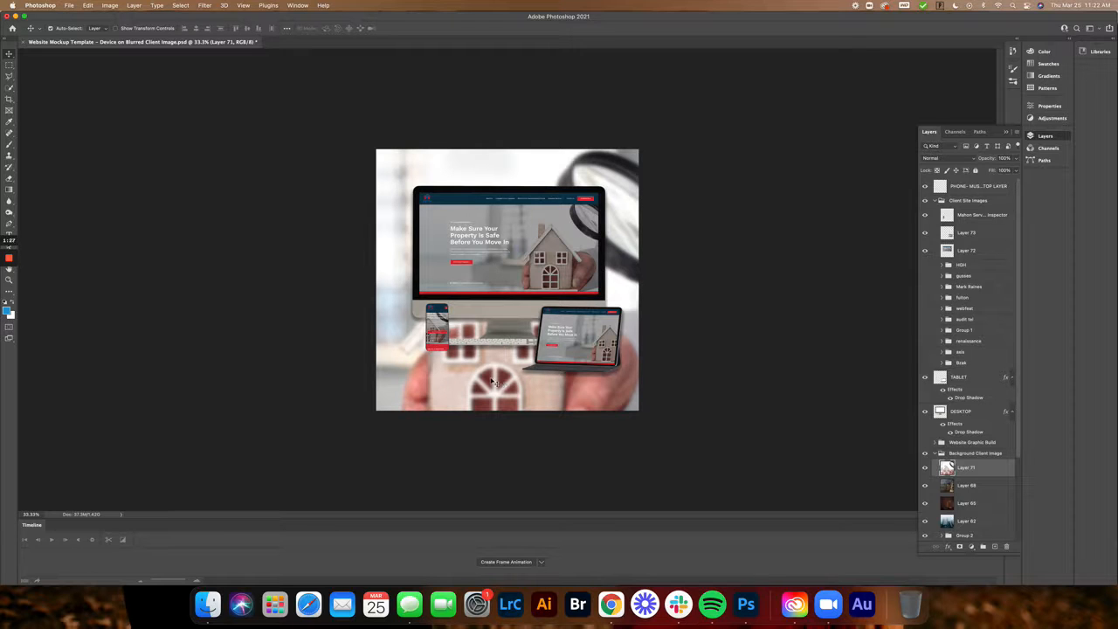
- Try erasing a strip of the merged background layer around the laptop's outer edge with the Eraser, and undo the stroke
key("e")
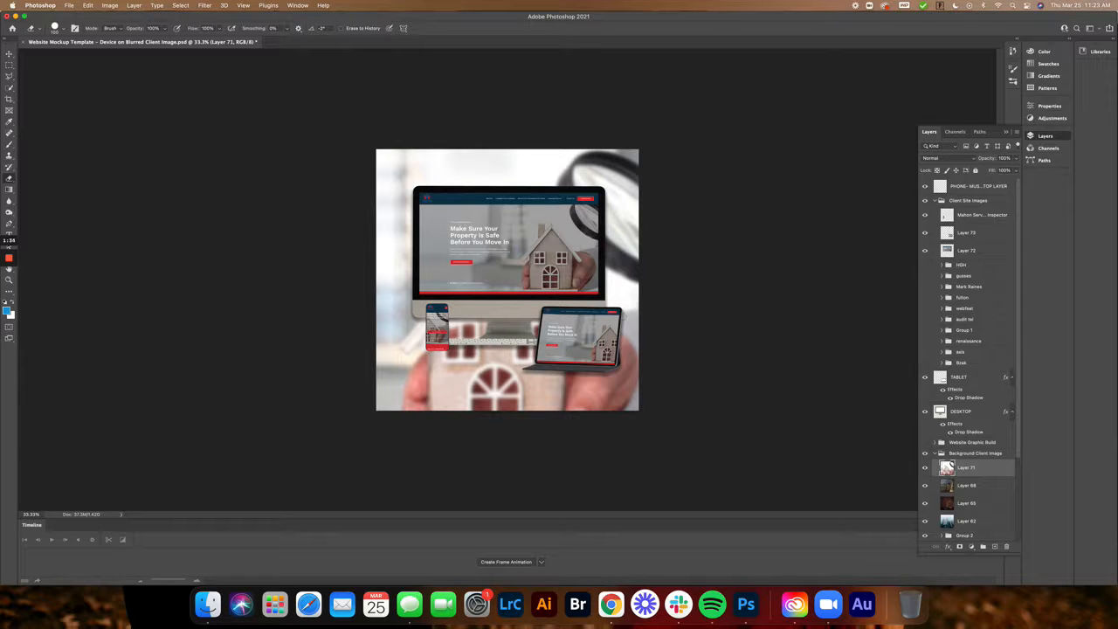
left_click_drag(623, 307, 617, 370)
left_click(88, 5)
left_click(97, 18)
- Select the laptop's website screenshot, Layer 73, try erasing its outer edge with the Eraser, and undo the stroke
left_click(8, 55)
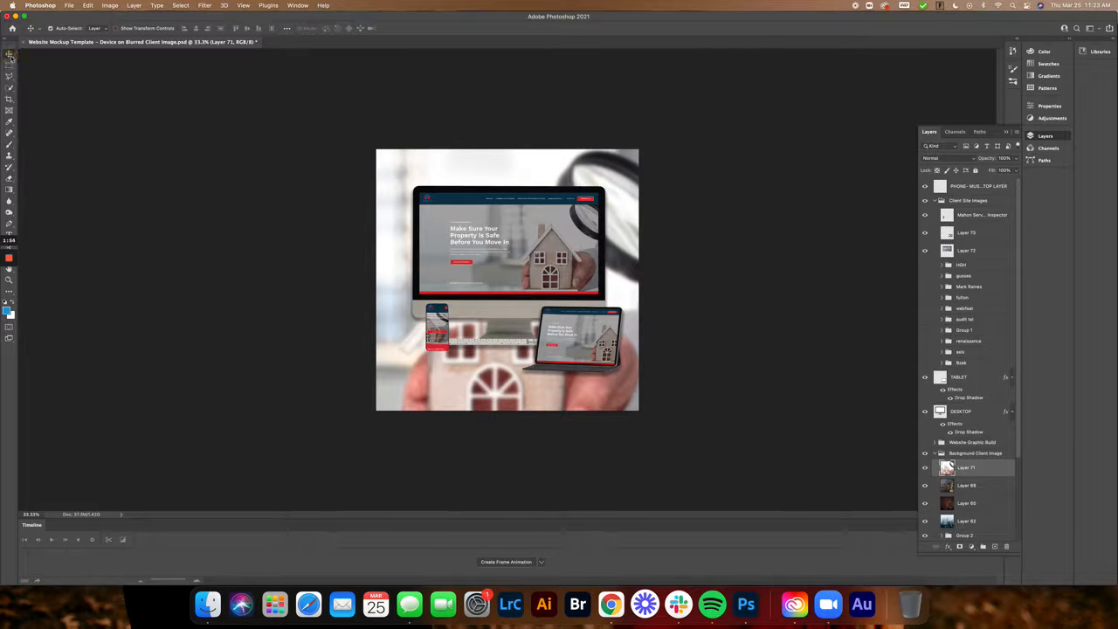
left_click(583, 343)
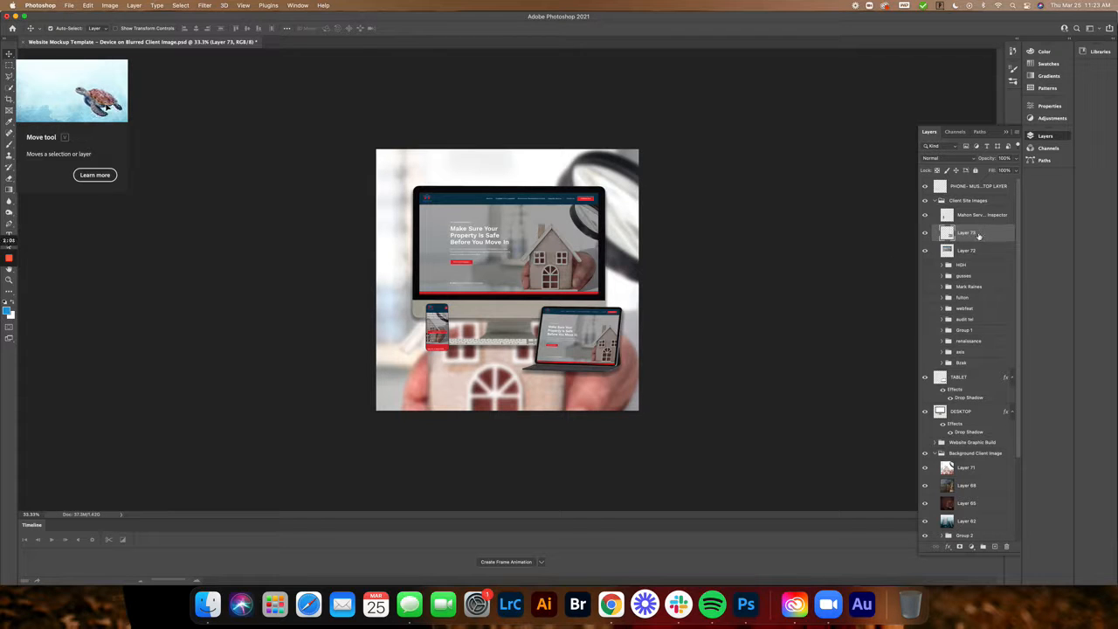
scroll(952, 384, "down", 5)
scroll(952, 383, "up", 5)
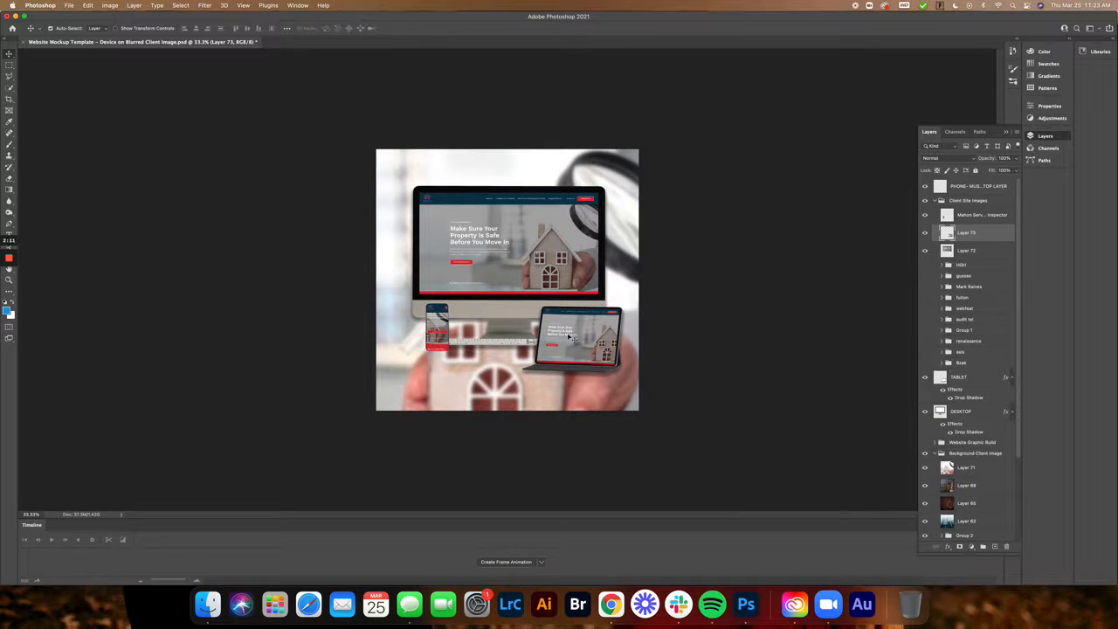
key("e")
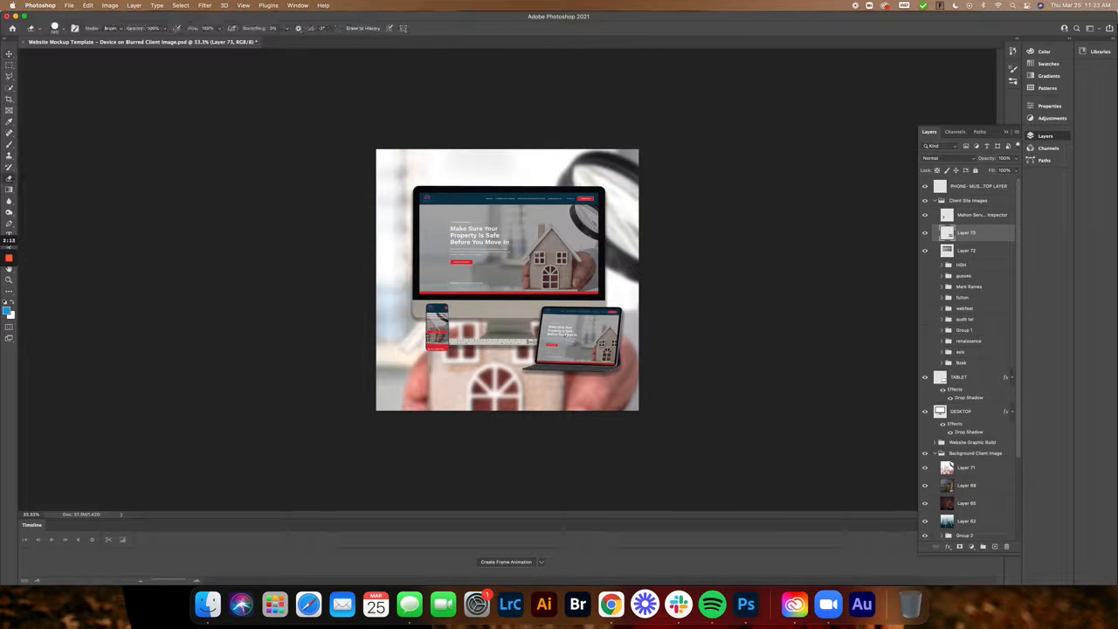
mouse_move(626, 320)
left_mouse_down()
mouse_move(609, 324)
mouse_move(615, 362)
mouse_move(619, 335)
mouse_move(615, 321)
mouse_move(610, 365)
left_mouse_up()
key("super+z")
- Crop the document to its current canvas bounds with Delete Cropped Pixels enabled, removing the image areas outside the canvas
key("c")
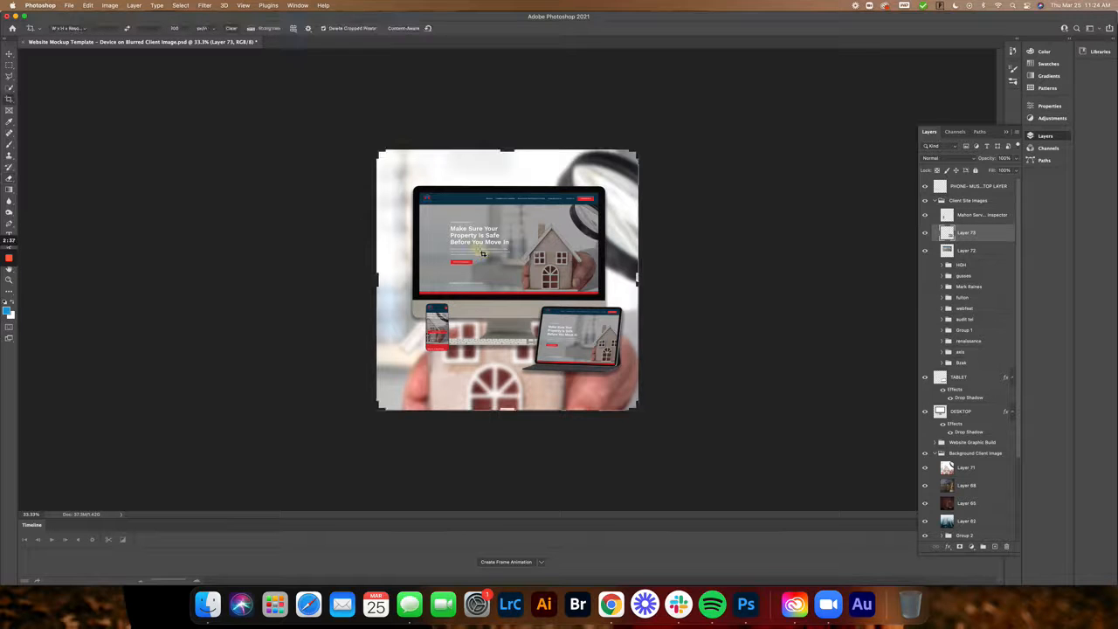
left_click(479, 250)
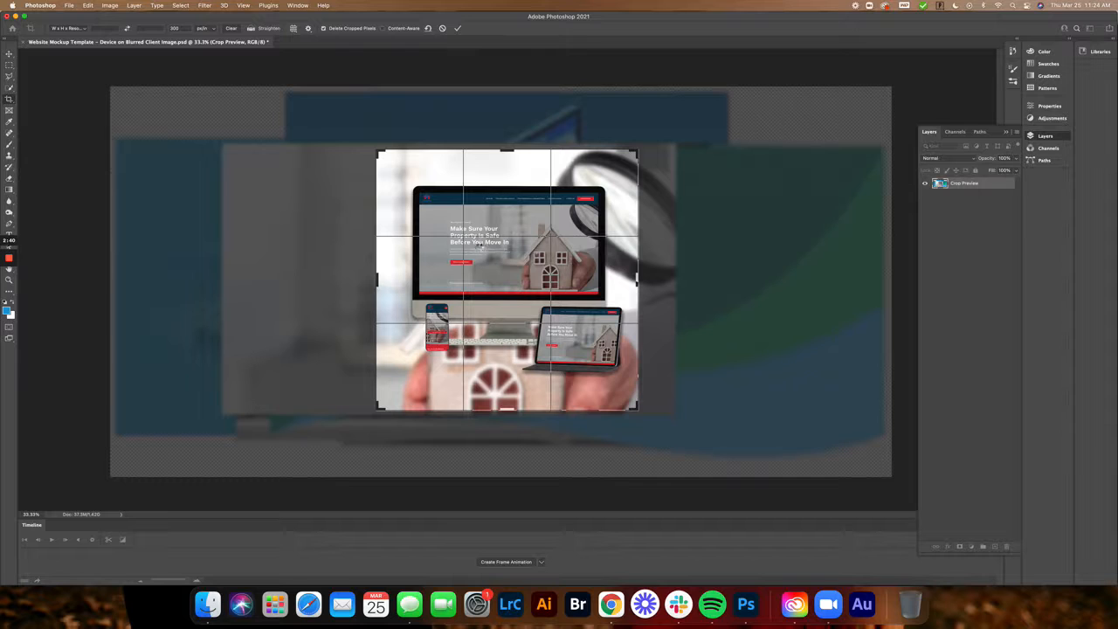
key("Return")
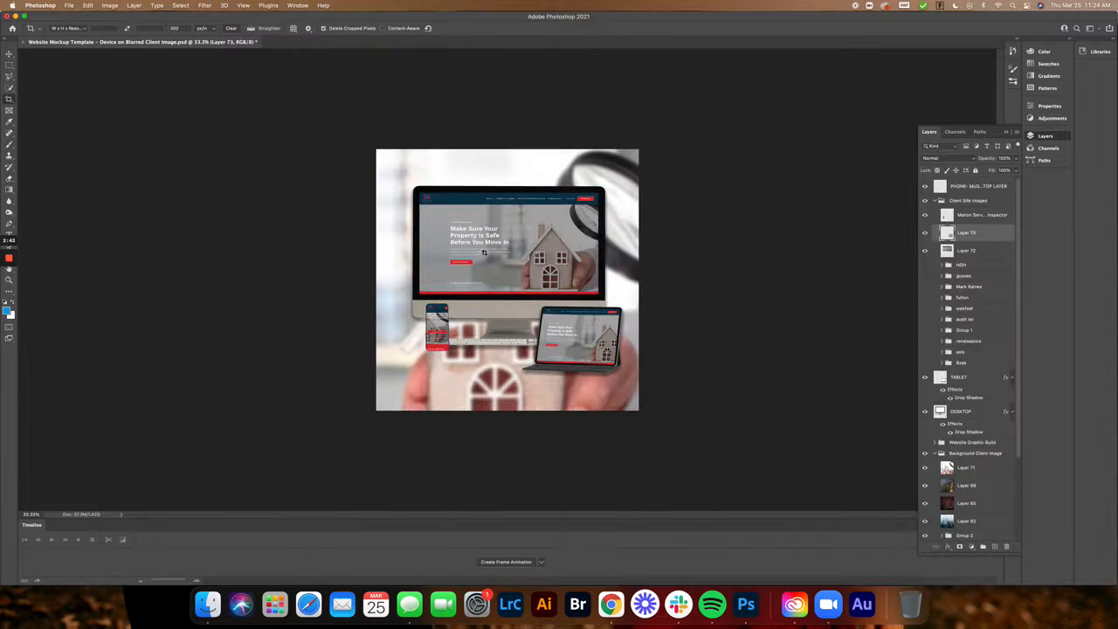
- Try merging the desktop and laptop website screenshots, Layer 72 and Layer 73, into a single layer
key("v")
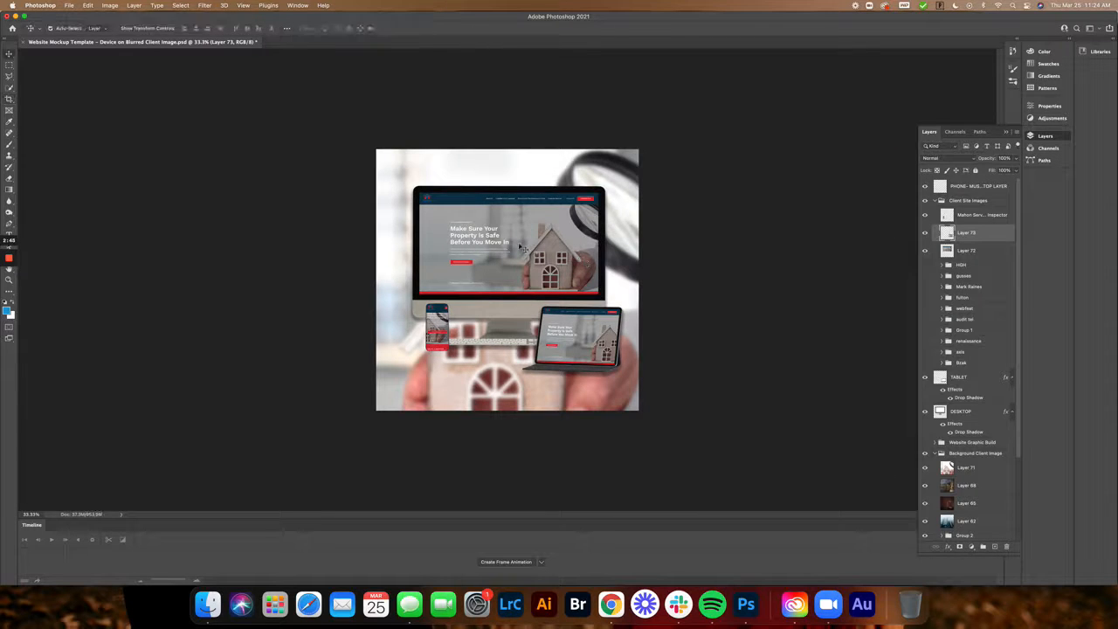
left_click(519, 247)
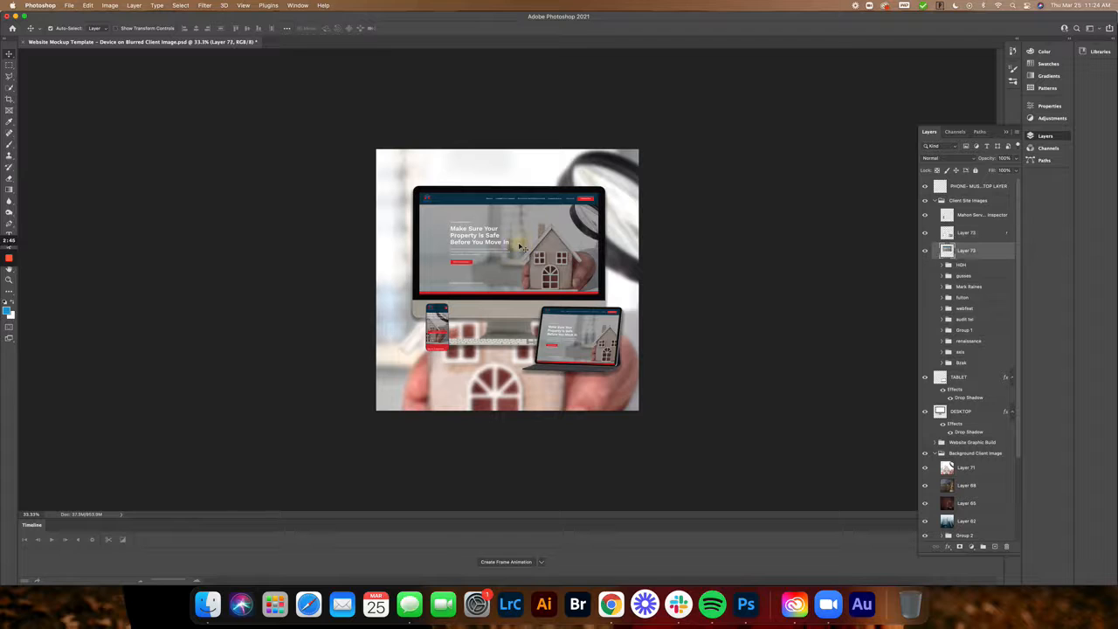
left_click(586, 336)
left_click(545, 273)
left_click(580, 349)
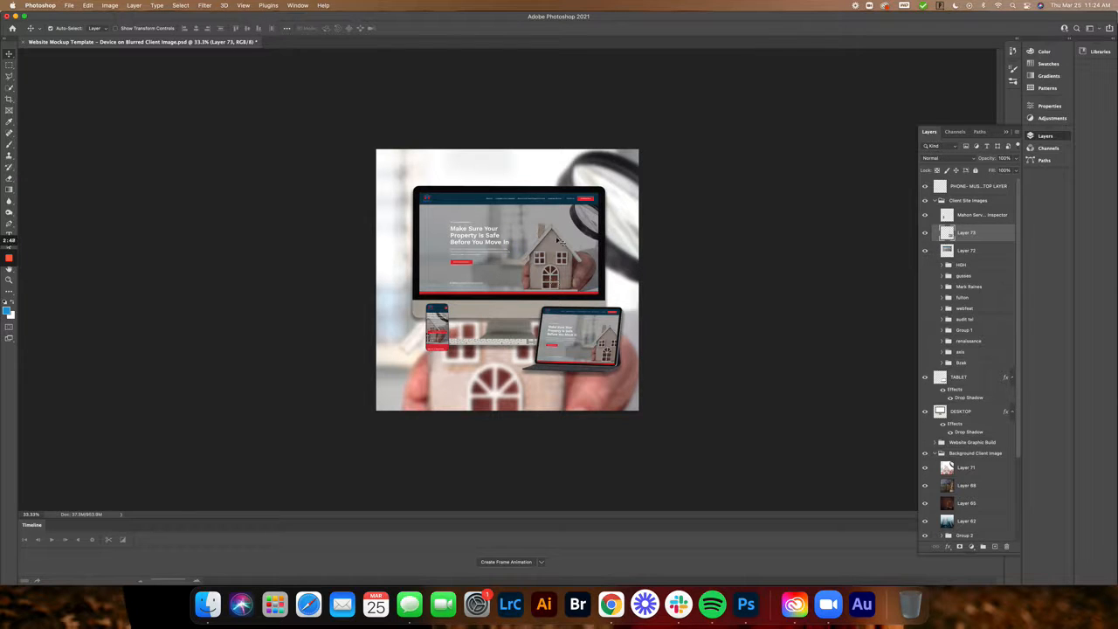
left_click(552, 240)
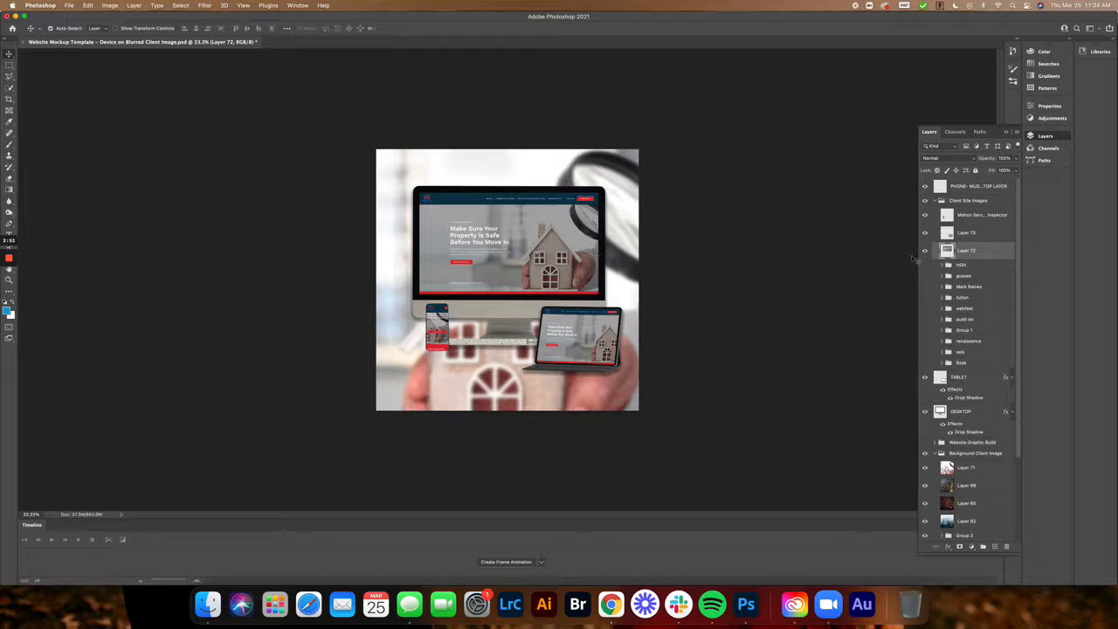
left_click(968, 235, "shift")
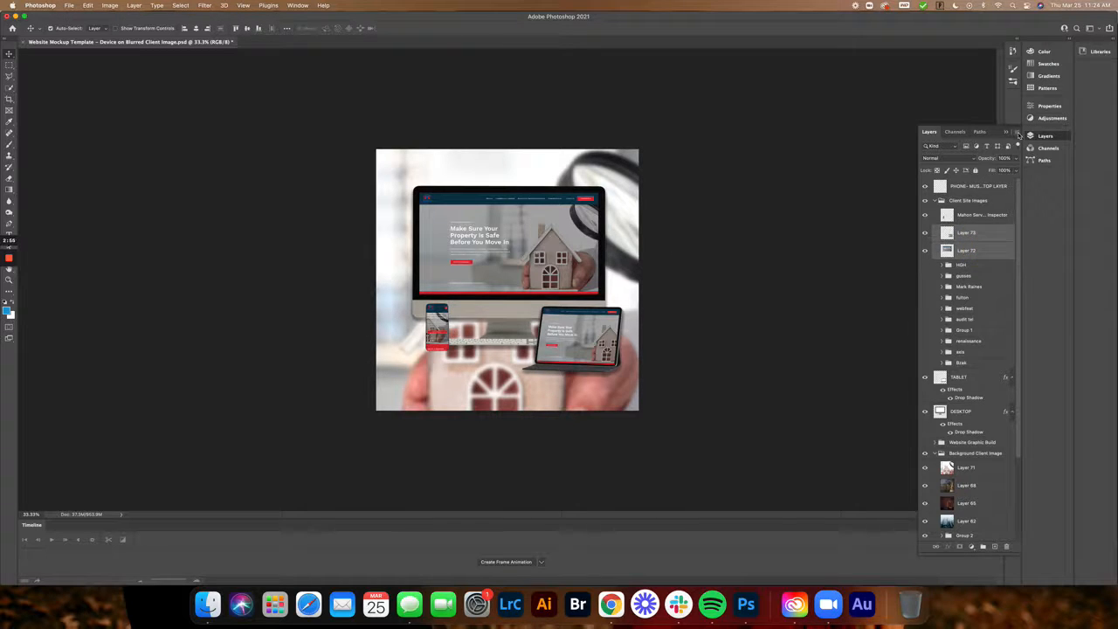
left_click(1018, 134)
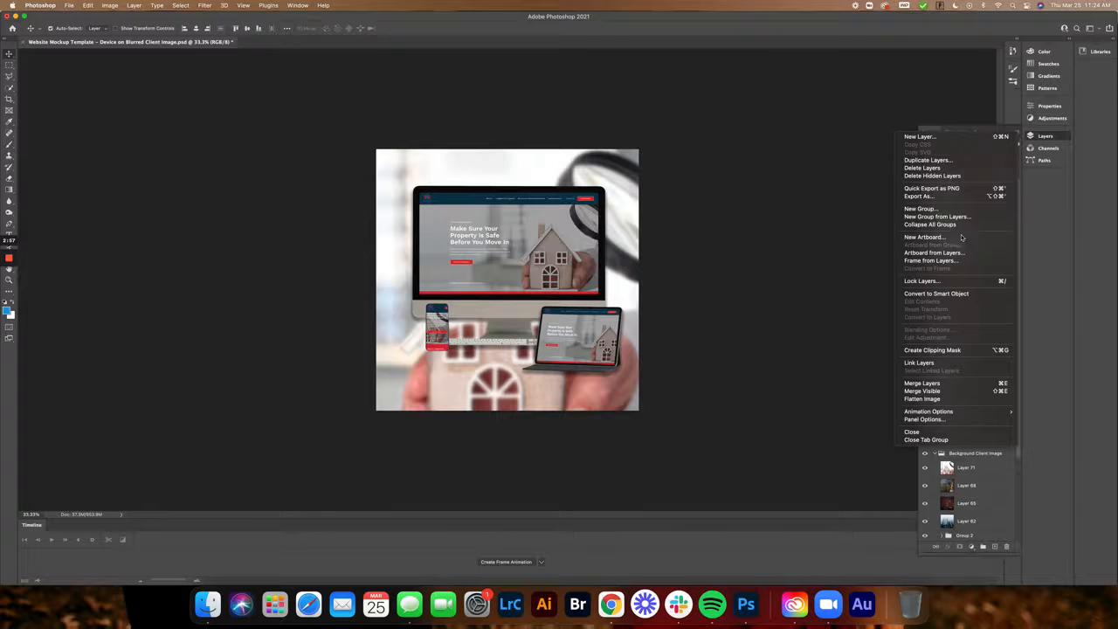
left_click(953, 386)
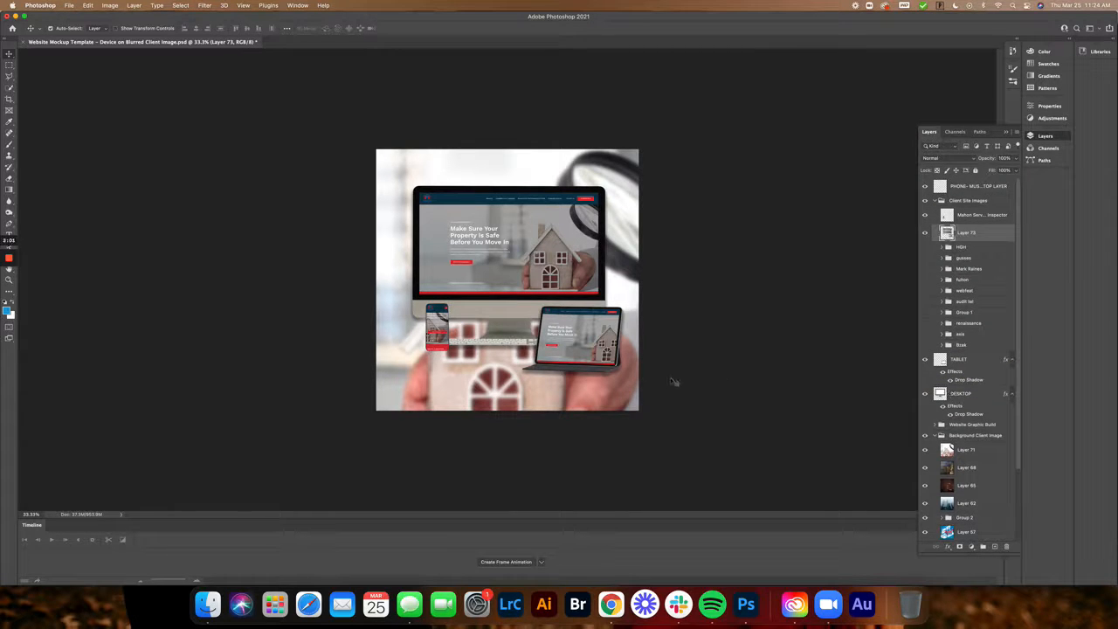
- Pick the merged screenshots on the canvas to check they act as one layer, and undo the merge
left_click(553, 245)
mouse_move(548, 248)
left_mouse_down()
mouse_move(571, 237)
mouse_move(564, 211)
mouse_move(547, 251)
left_mouse_up()
key("z")
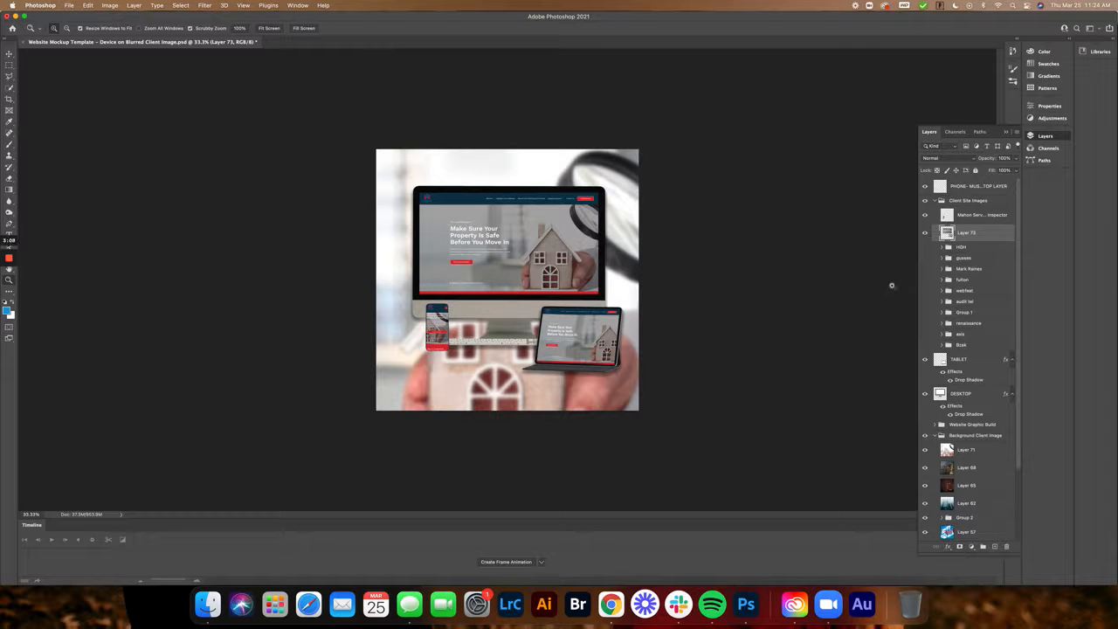
key("super+z")
- Save the website mockup template document
key("super+s")
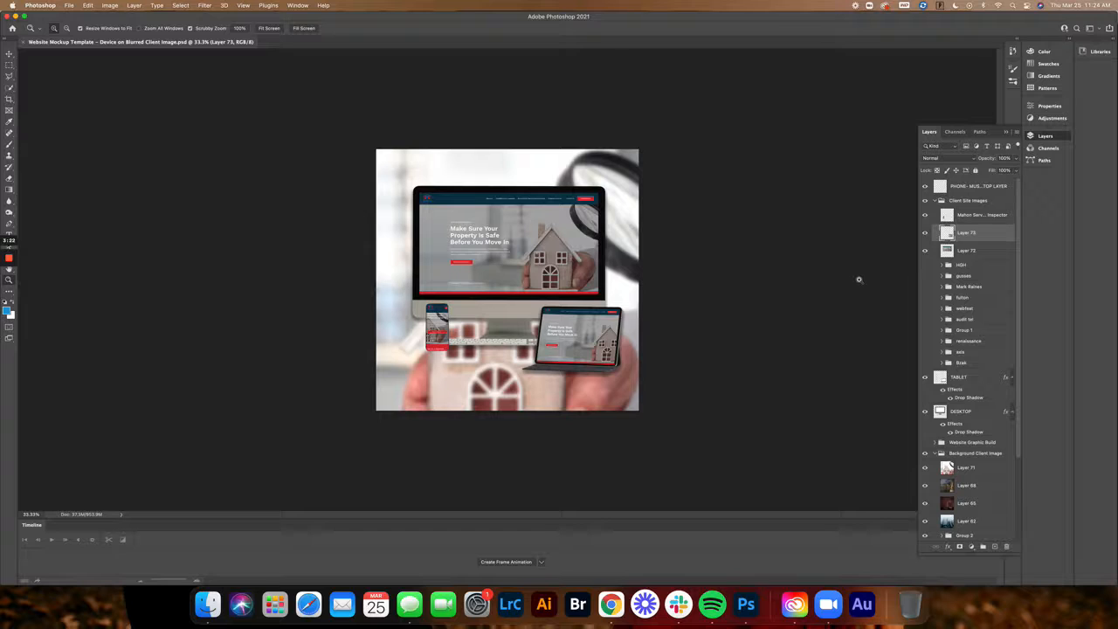
mouse_move(10, 260)
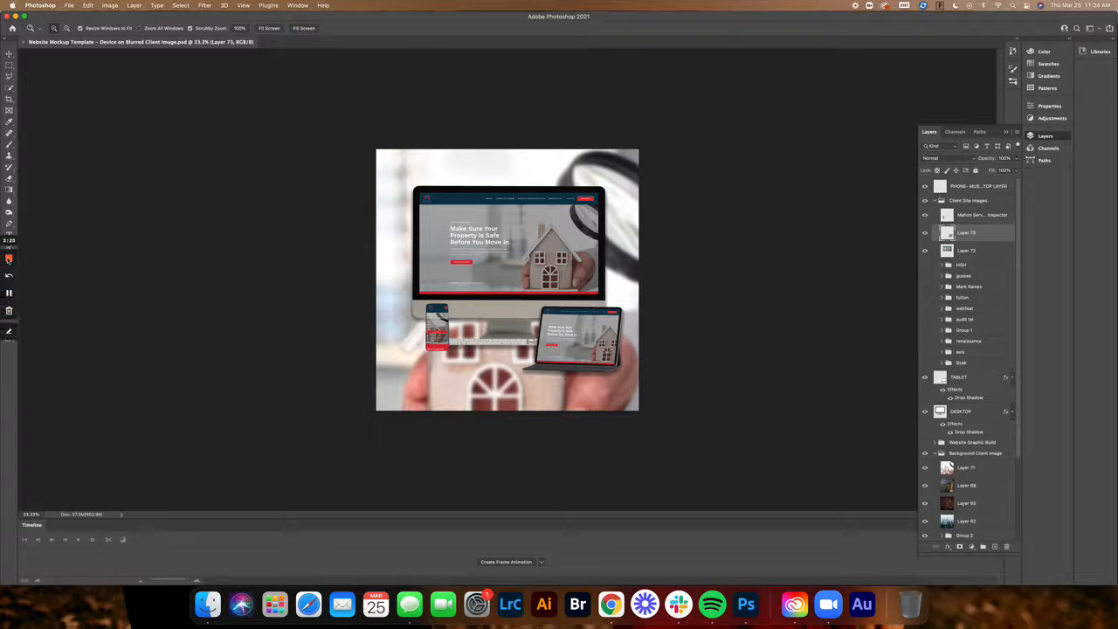